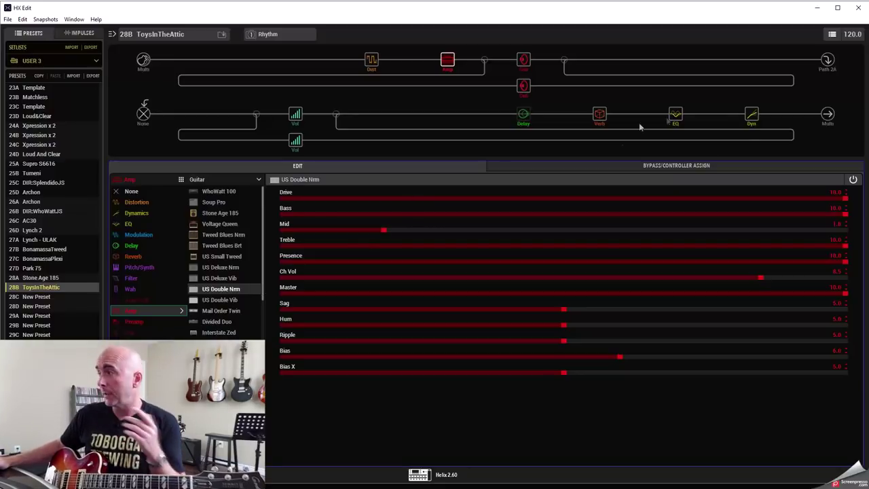
# Review the compressor, Parametric EQ, Plate reverb and Transistor Tape delay block settings in turn
pyautogui.click(755, 122)
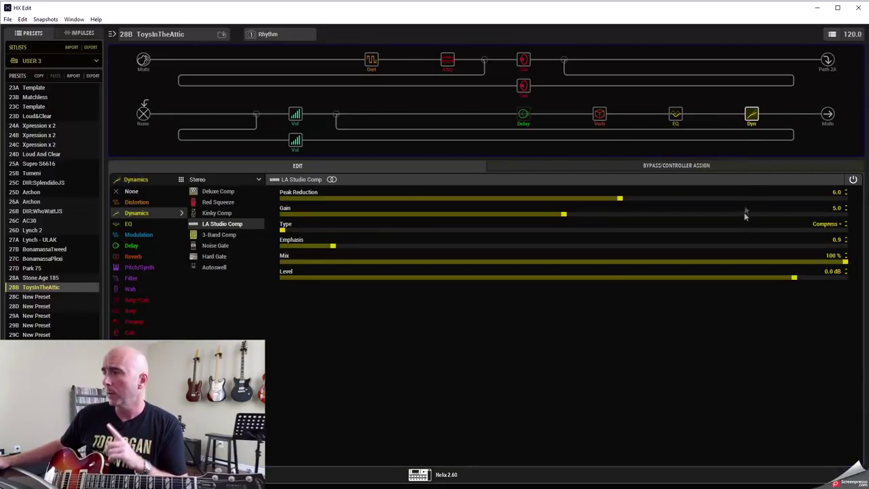
pyautogui.click(677, 117)
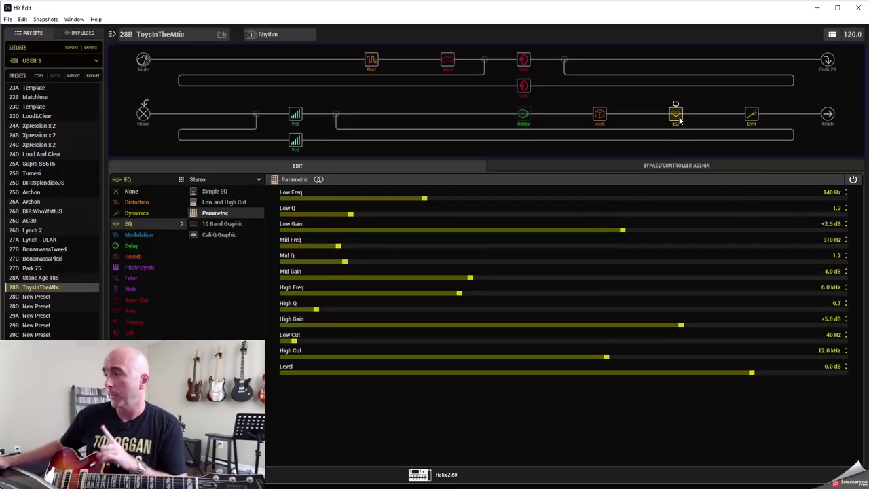
pyautogui.click(600, 116)
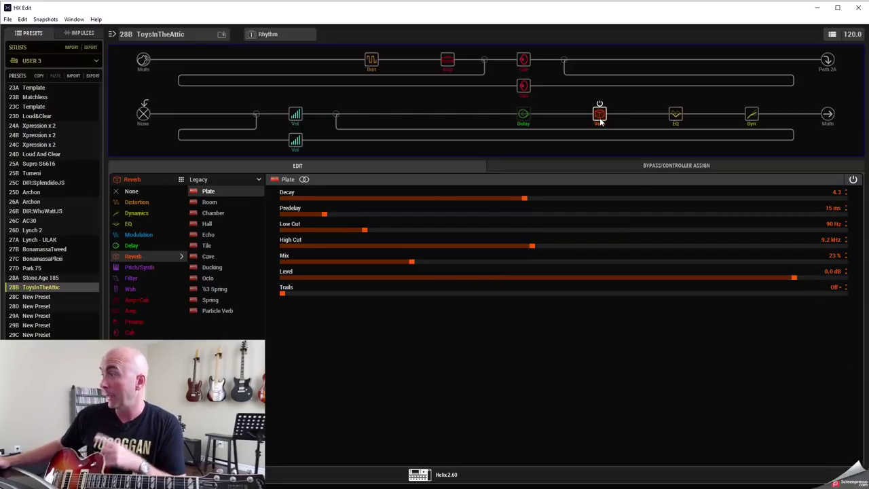
pyautogui.click(524, 118)
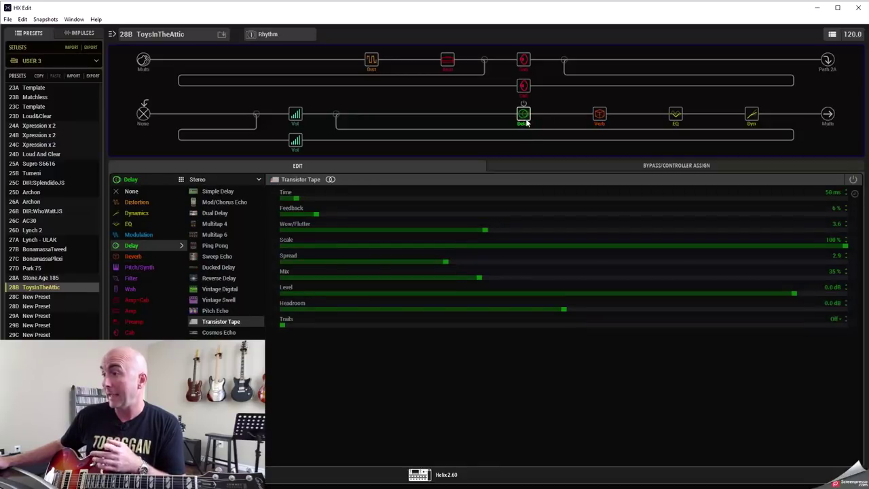
# Toggle between the Lead and Rhythm snapshots, ending on Lead
pyautogui.click(291, 35)
pyautogui.click(293, 59)
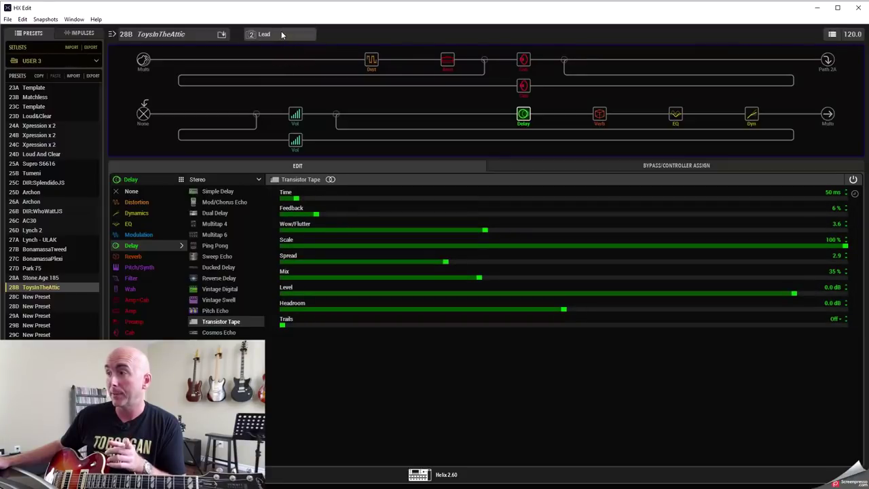
pyautogui.click(282, 34)
pyautogui.click(280, 42)
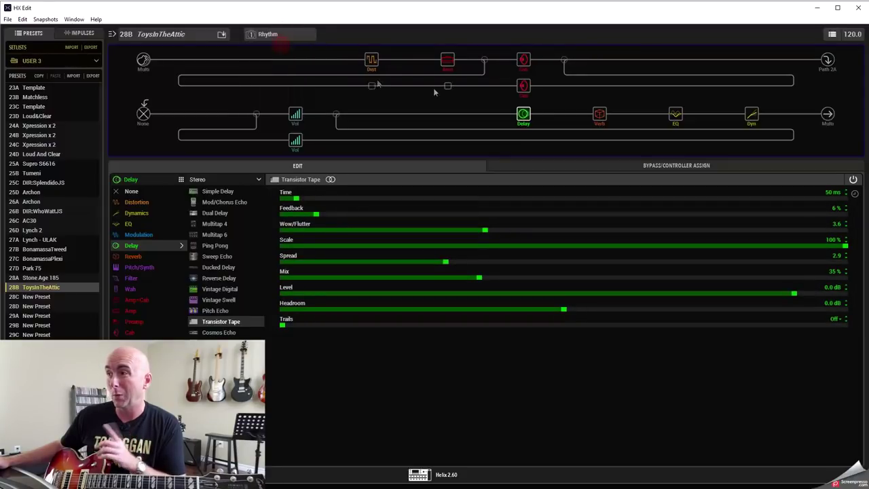
pyautogui.click(273, 34)
pyautogui.click(281, 58)
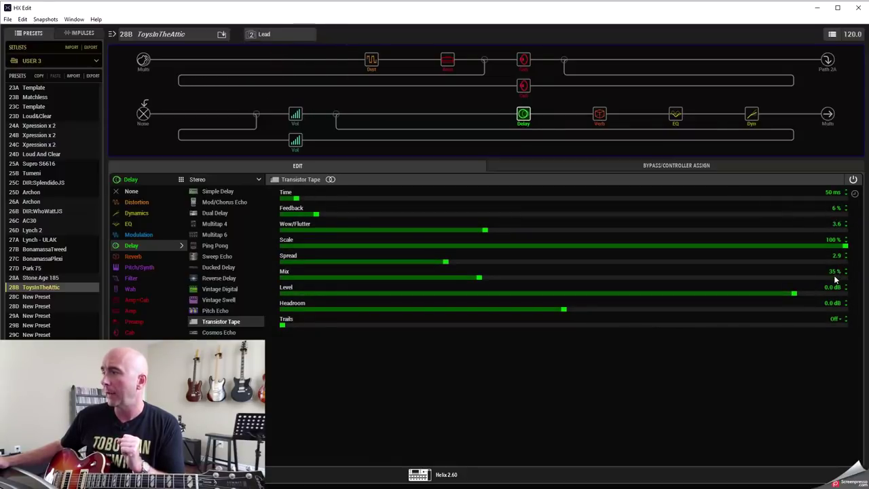
# Bypass and re-enable the Transistor Tape delay on Lead, then return to the Rhythm snapshot
pyautogui.moveTo(536, 107)
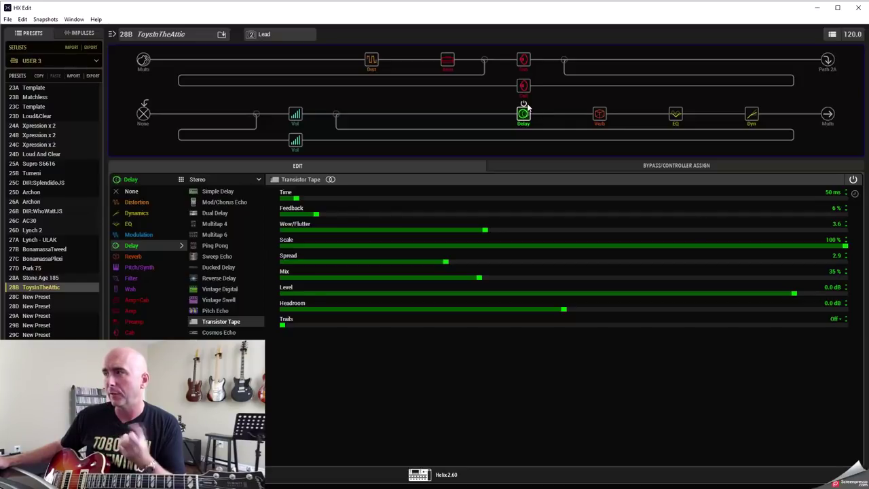
pyautogui.click(525, 105)
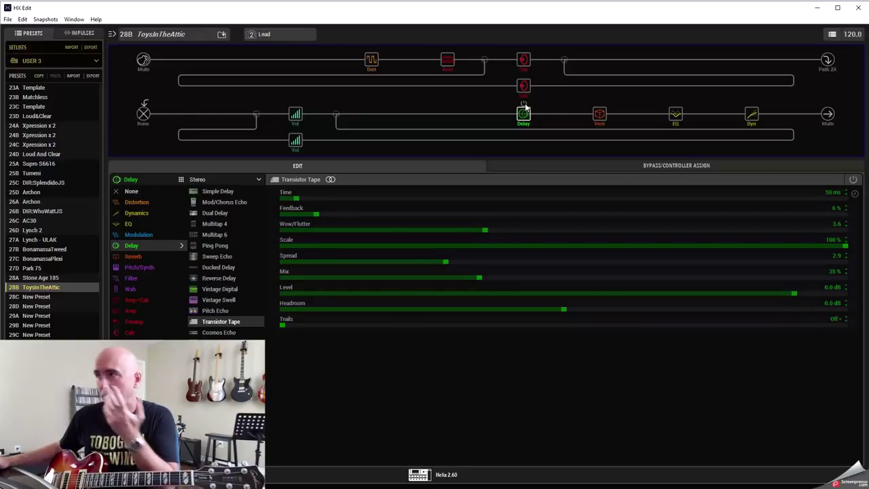
pyautogui.click(524, 104)
pyautogui.click(266, 34)
pyautogui.click(269, 46)
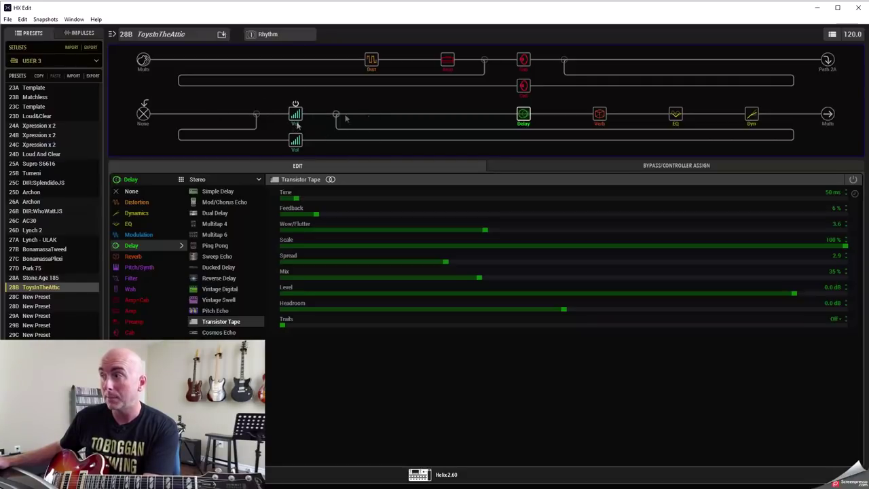
# Bring up the US Double Nrm amp block's parameters for review
pyautogui.moveTo(531, 68)
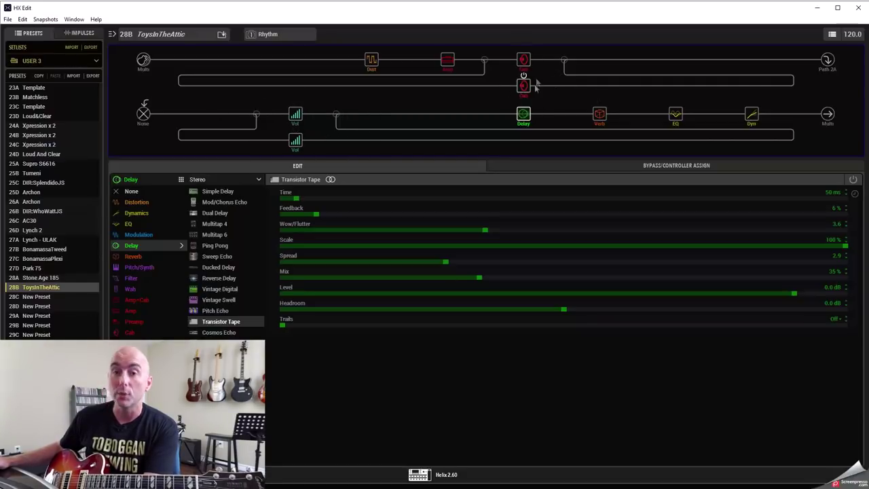
pyautogui.moveTo(448, 65)
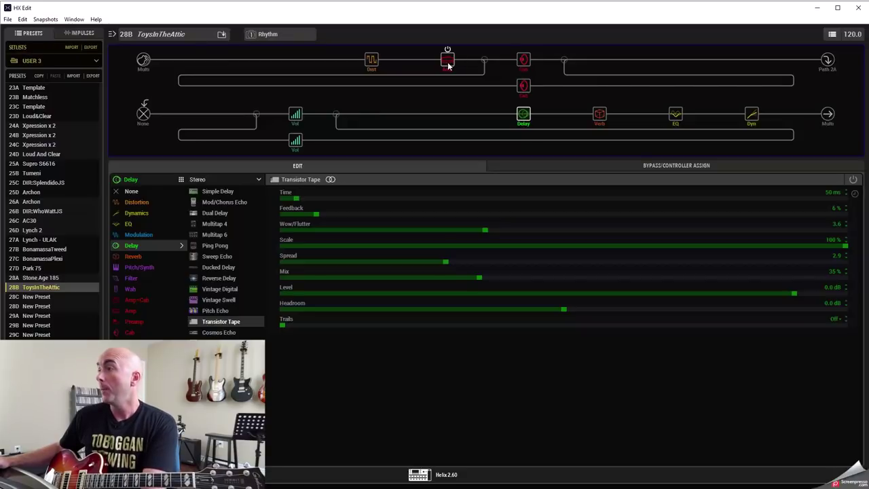
pyautogui.click(448, 65)
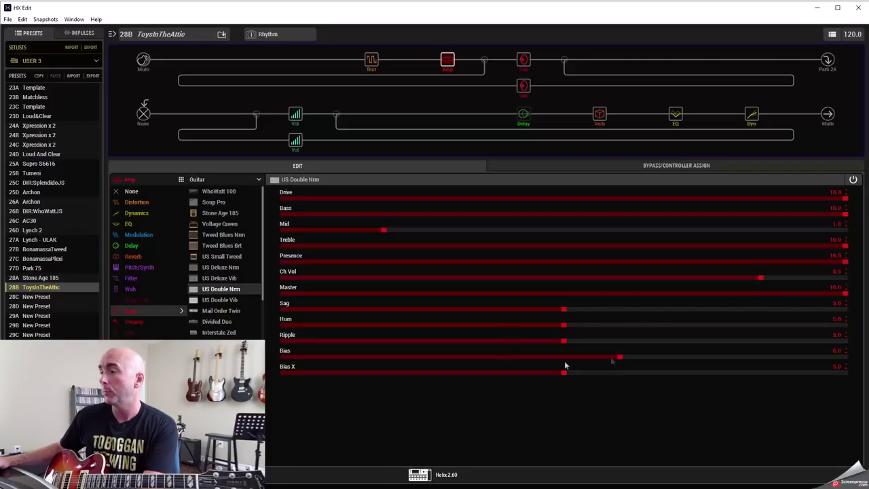
pyautogui.moveTo(518, 63)
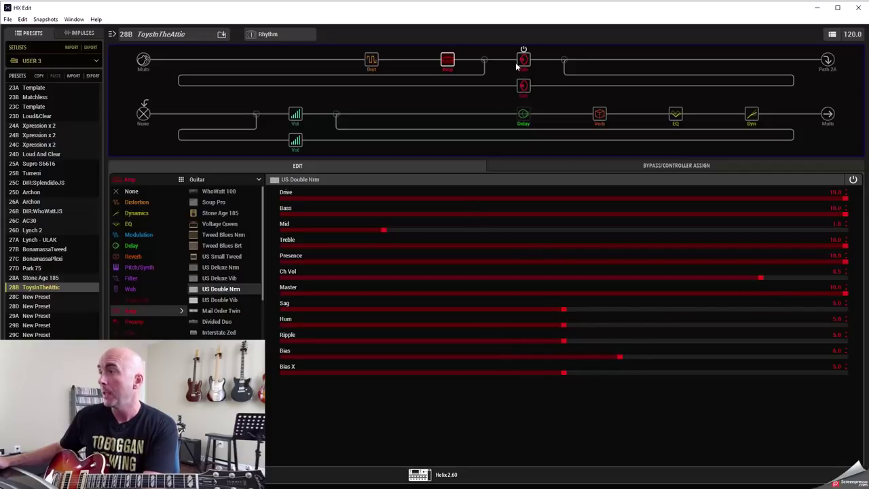
# View the upper 2x12 Double C12N cab, then the lower one with 57 Dynamic at -2.0 dB
pyautogui.click(520, 63)
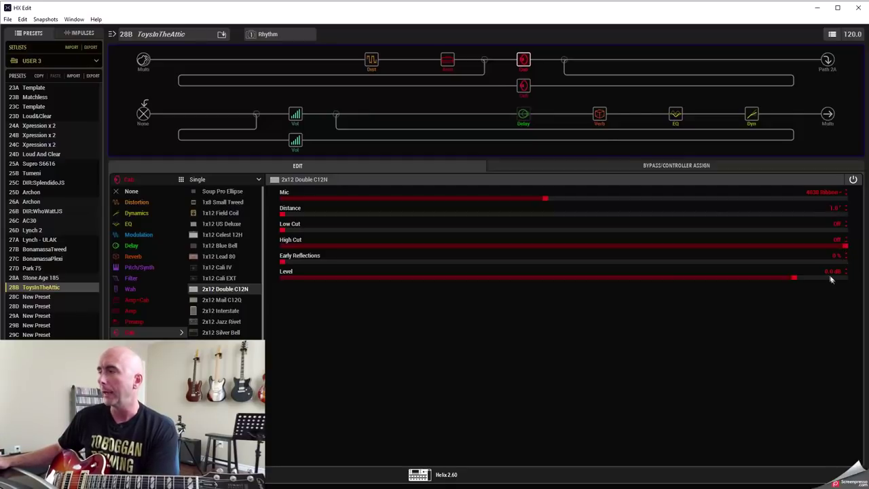
pyautogui.click(523, 86)
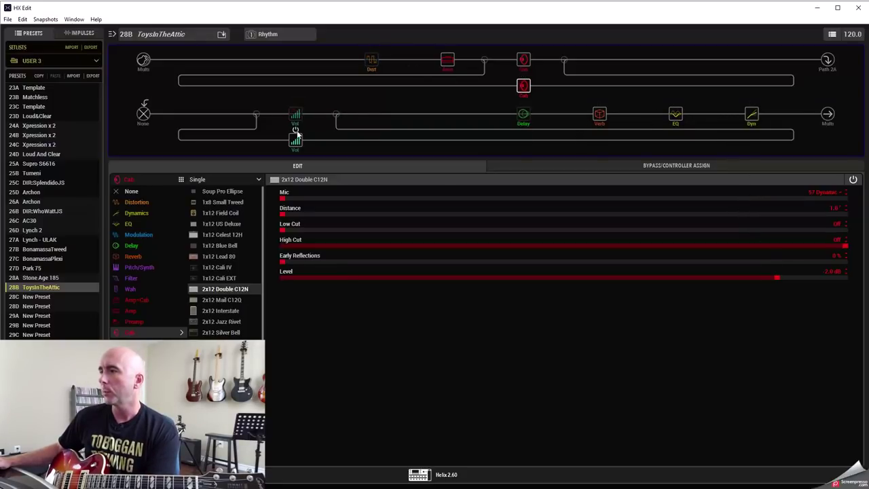
# Switch the reverb off, view the Parametric EQ, then return to the US Double Nrm amp settings
pyautogui.click(600, 104)
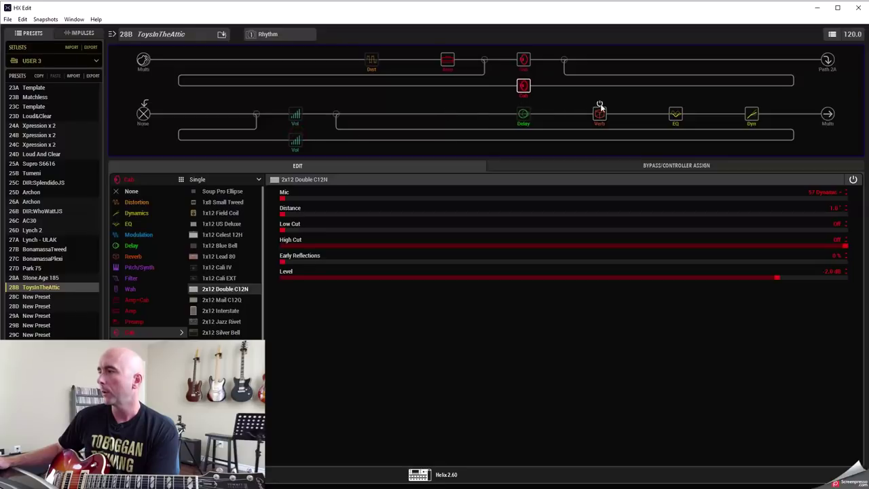
pyautogui.click(676, 107)
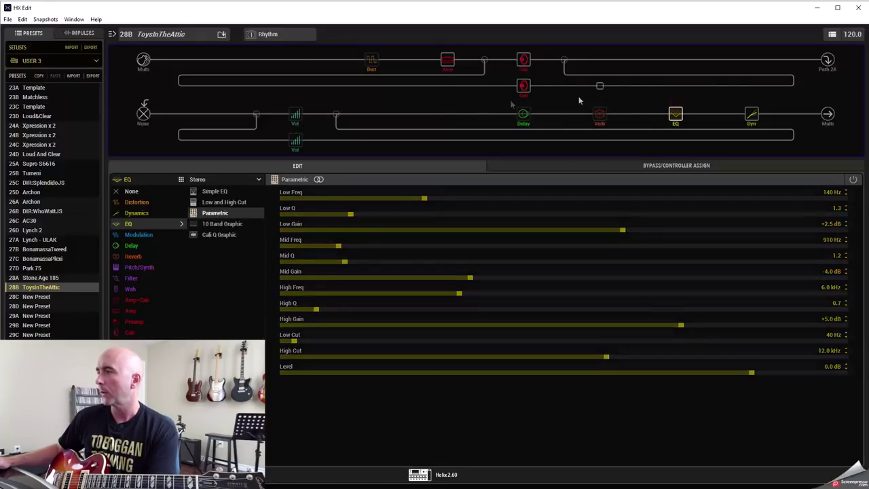
pyautogui.moveTo(600, 86); pyautogui.dragTo(448, 85)
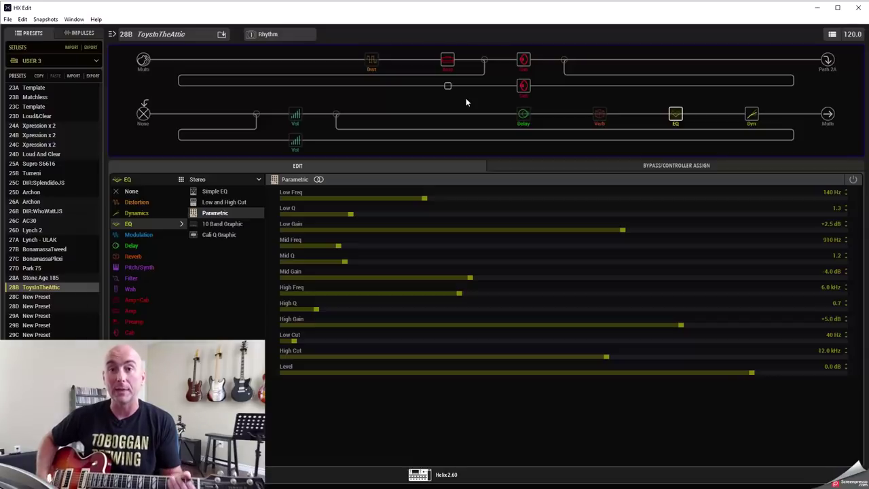
pyautogui.click(445, 59)
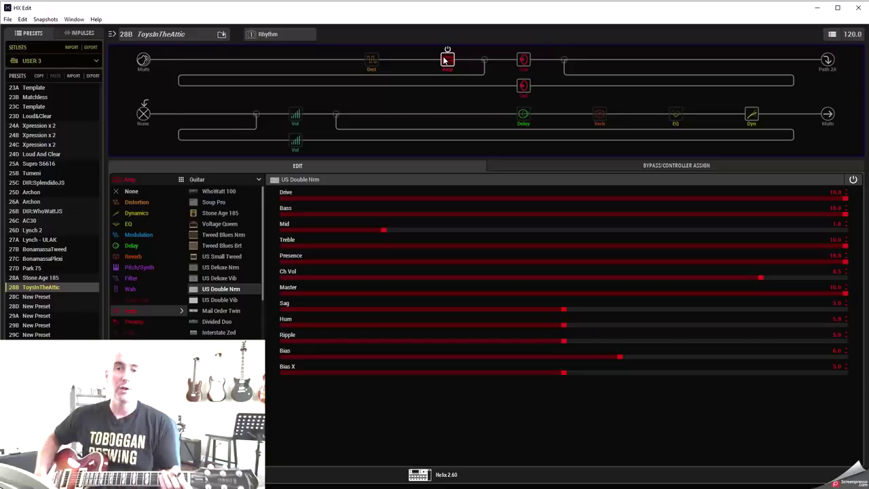
# Enable the Parametric EQ, A/B it bypassed versus on, then show the Plate reverb parameters
pyautogui.click(675, 114)
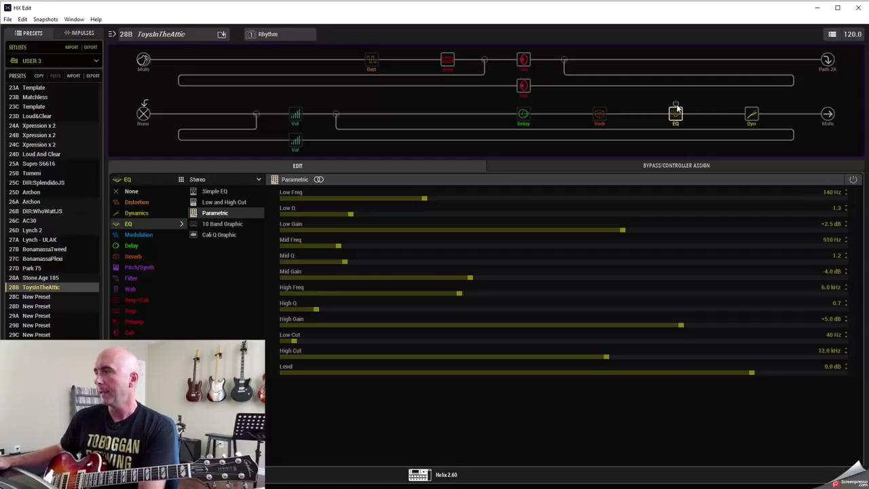
pyautogui.click(676, 104)
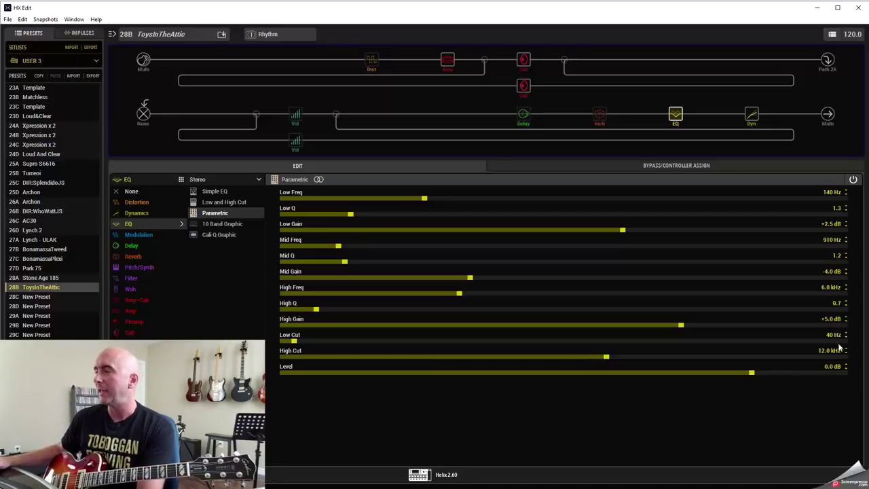
pyautogui.click(676, 105)
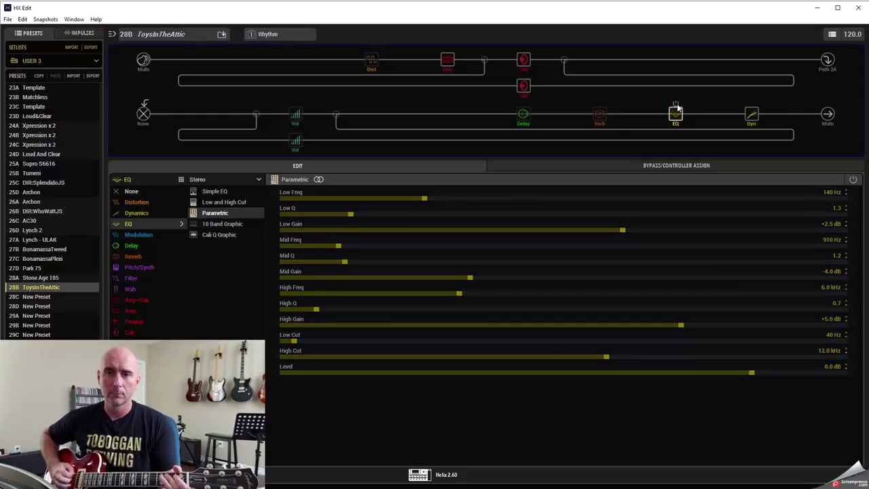
pyautogui.click(676, 105)
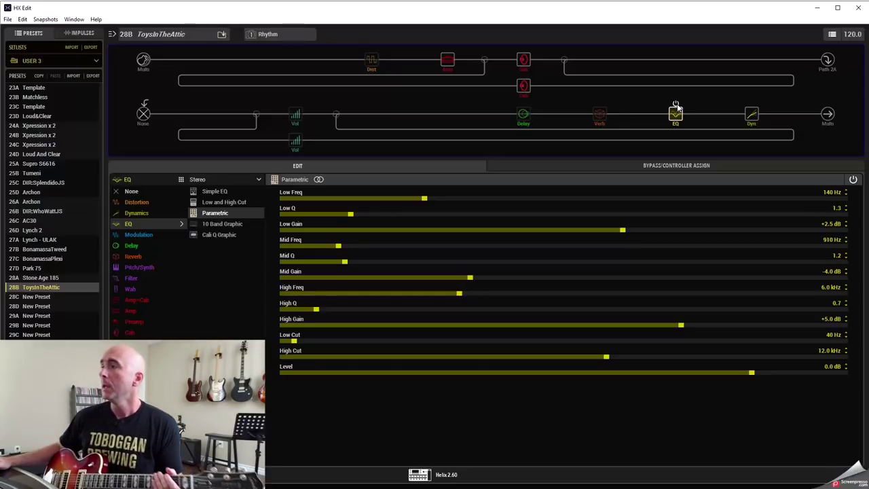
pyautogui.click(601, 116)
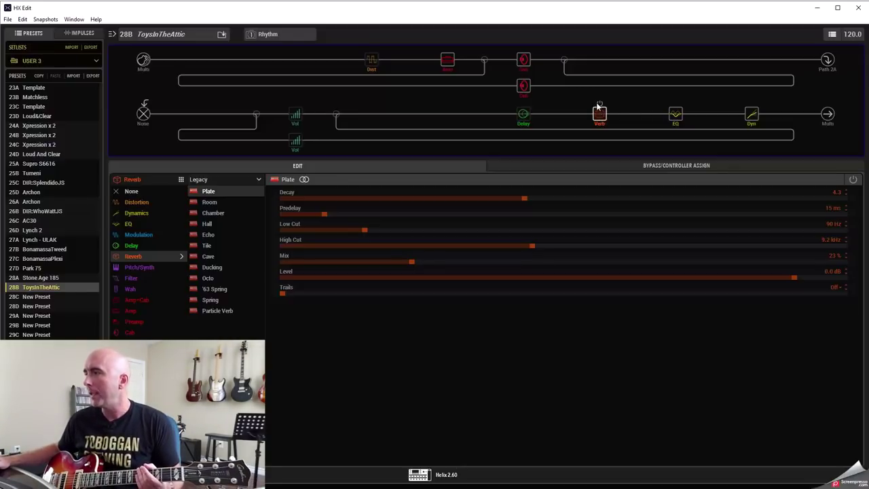
# Turn the Plate reverb on, then toggle it off and back on to compare
pyautogui.click(599, 105)
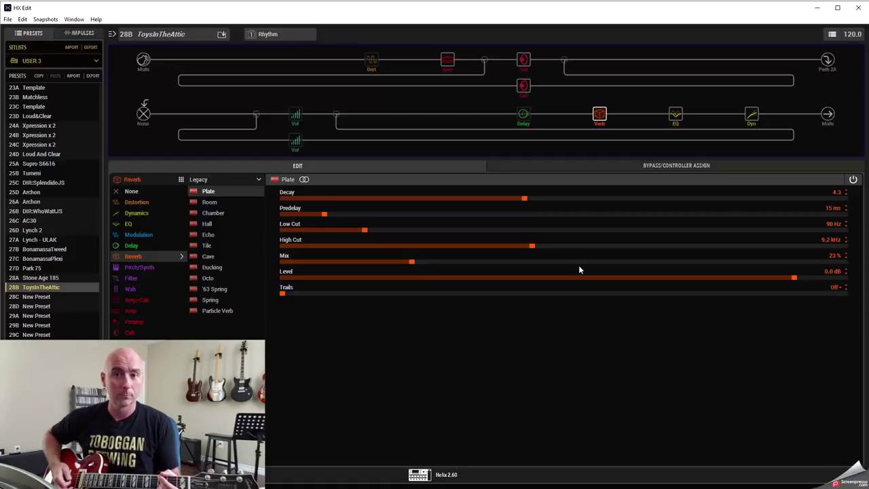
pyautogui.click(601, 106)
pyautogui.click(600, 104)
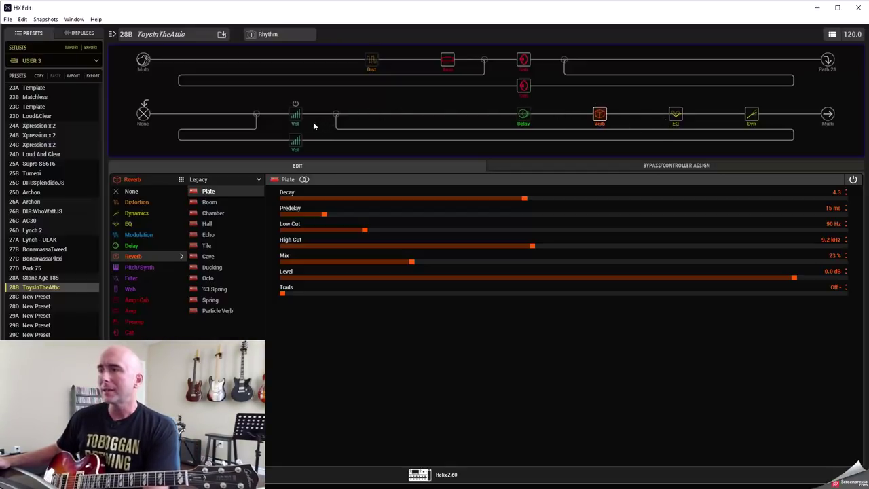
# Select the lower path's Gain block after the split and switch it on
pyautogui.click(295, 139)
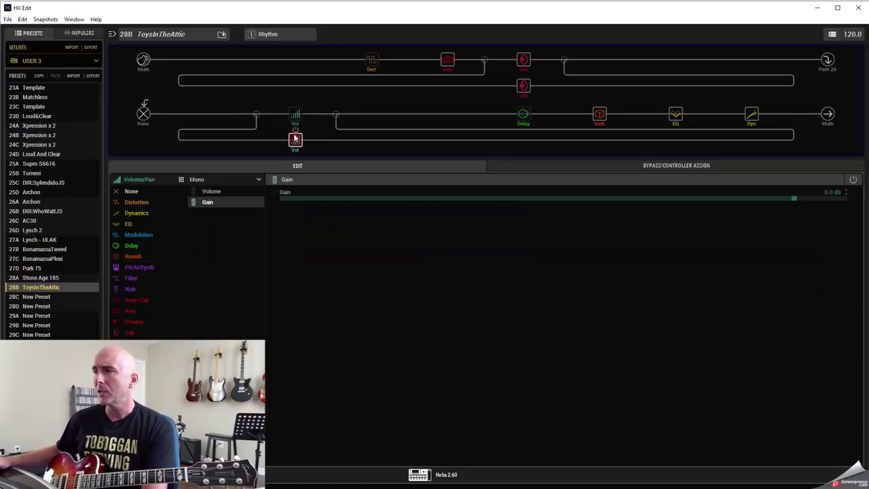
pyautogui.click(296, 130)
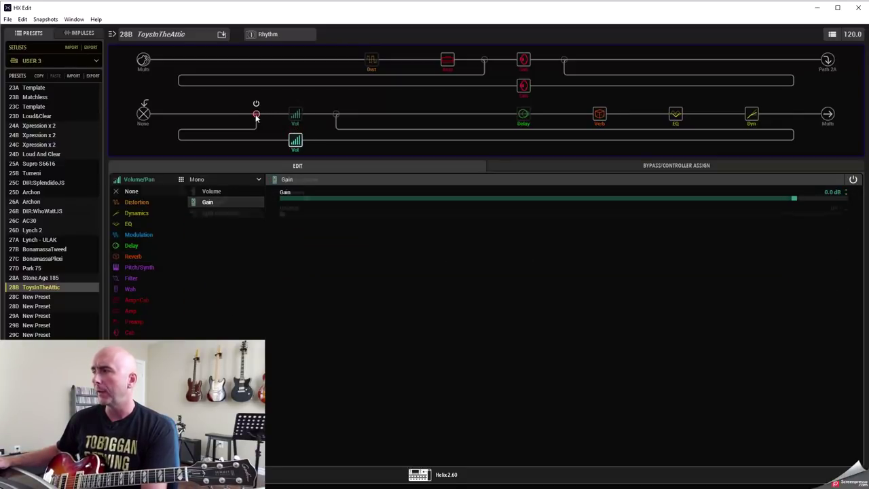
pyautogui.click(296, 114)
pyautogui.click(295, 140)
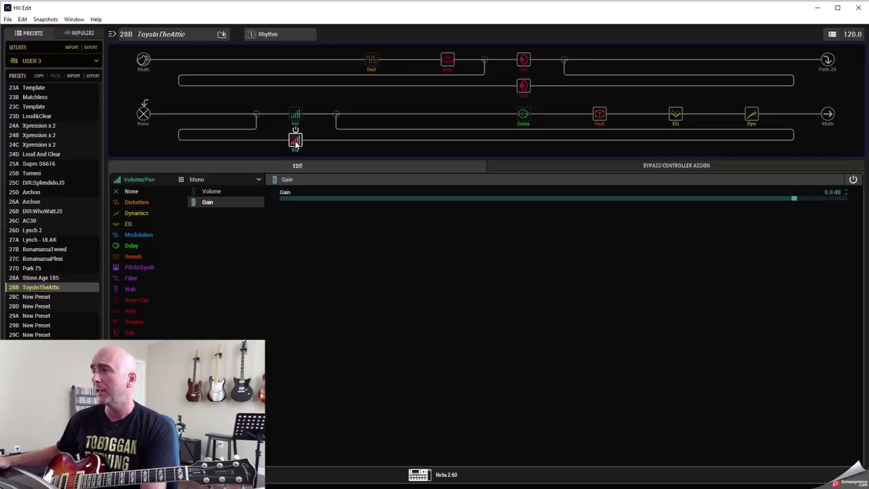
# Turn on the upper path's +5.0 dB Gain boost, A/B it against bypass, then show the Deranged Master
pyautogui.click(295, 114)
pyautogui.click(297, 103)
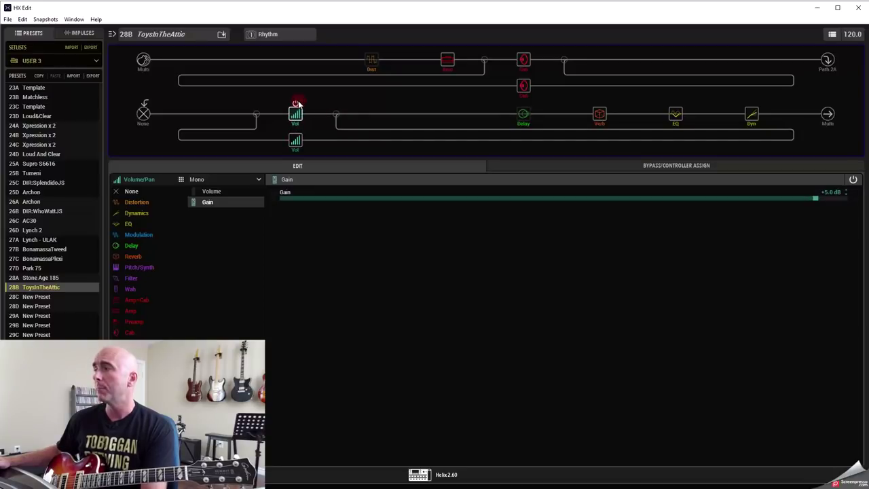
pyautogui.click(296, 103)
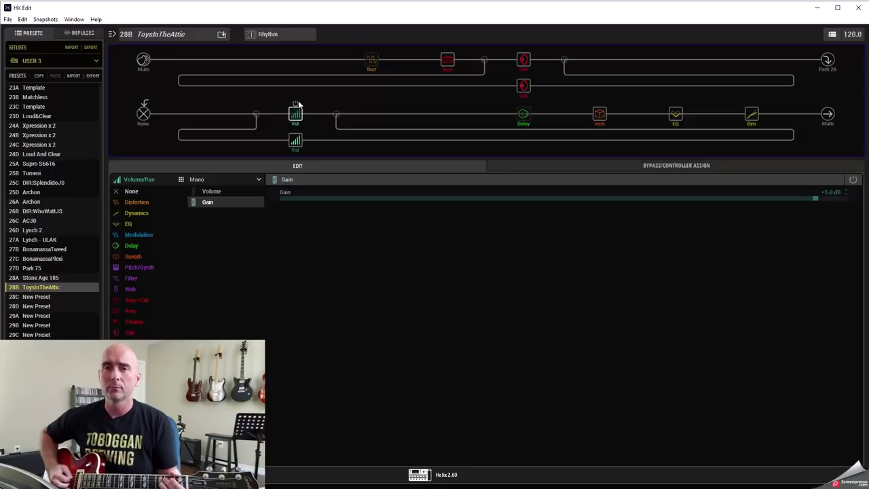
pyautogui.click(297, 103)
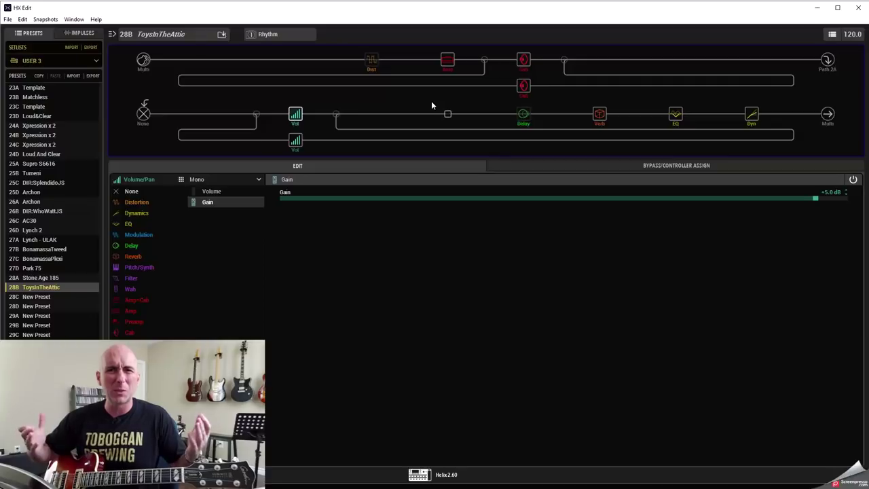
pyautogui.click(371, 62)
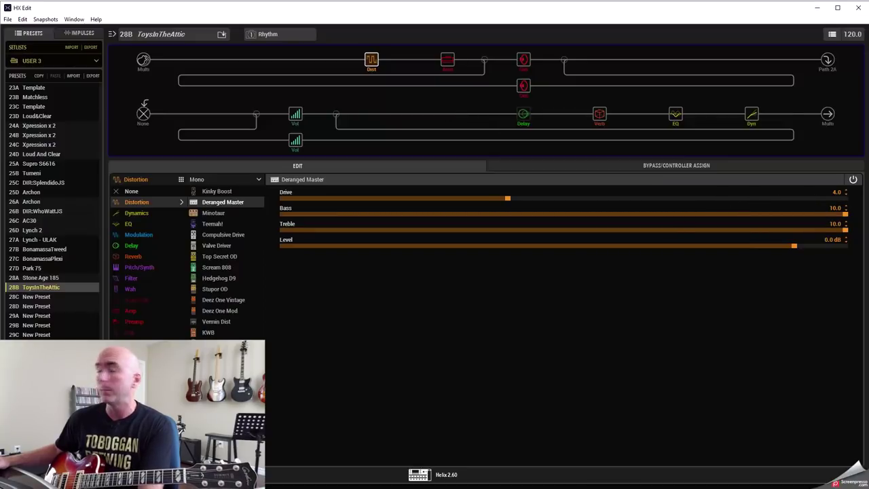
# Bypass the Deranged Master distortion (Drive 4.0) and turn it back on to compare
pyautogui.click(372, 50)
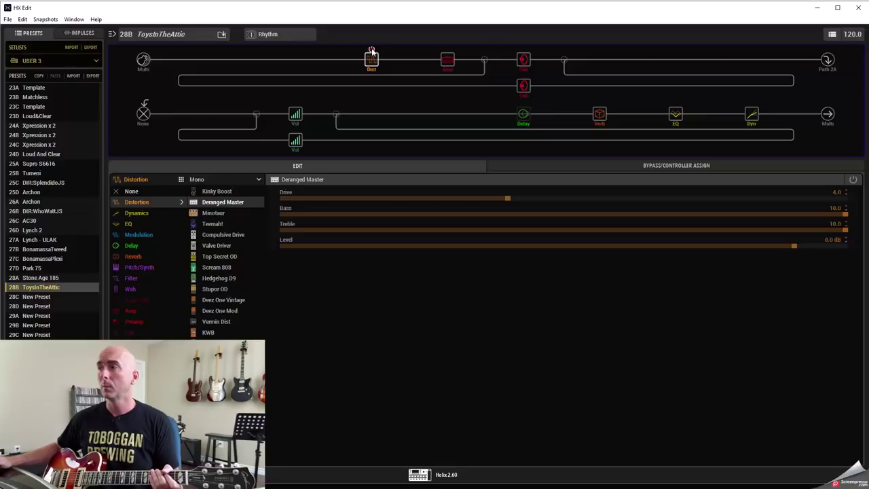
pyautogui.click(372, 51)
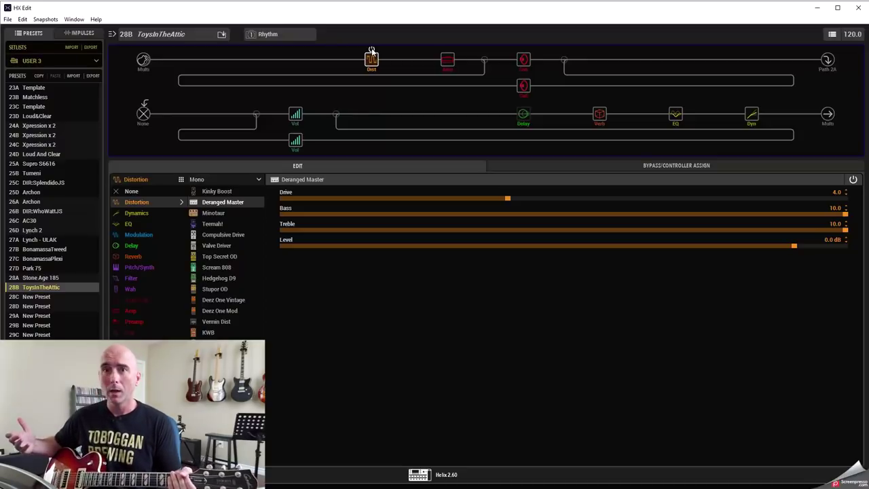
# Save the preset, switch to the Lead snapshot, and view the Transistor Tape delay settings
pyautogui.click(222, 35)
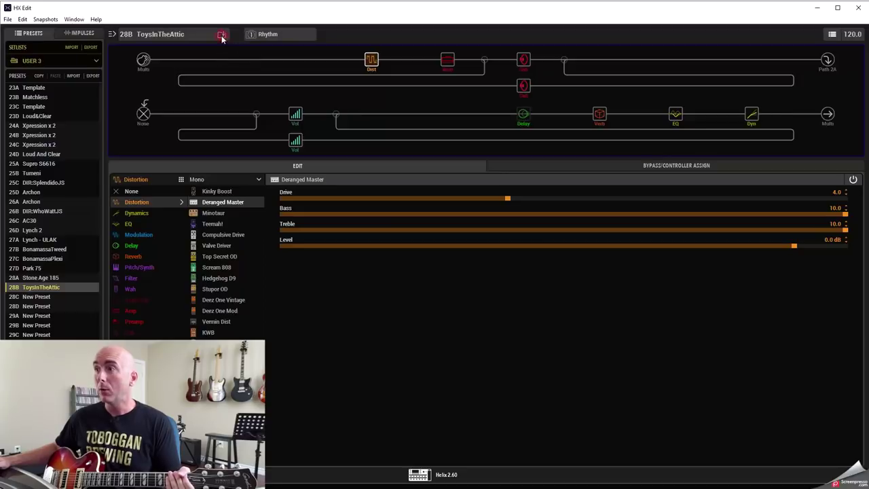
pyautogui.click(258, 35)
pyautogui.click(260, 60)
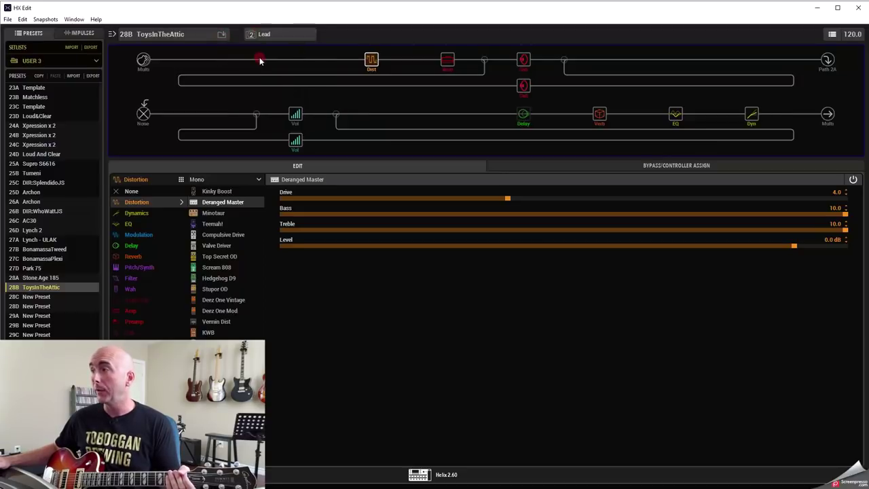
pyautogui.click(524, 116)
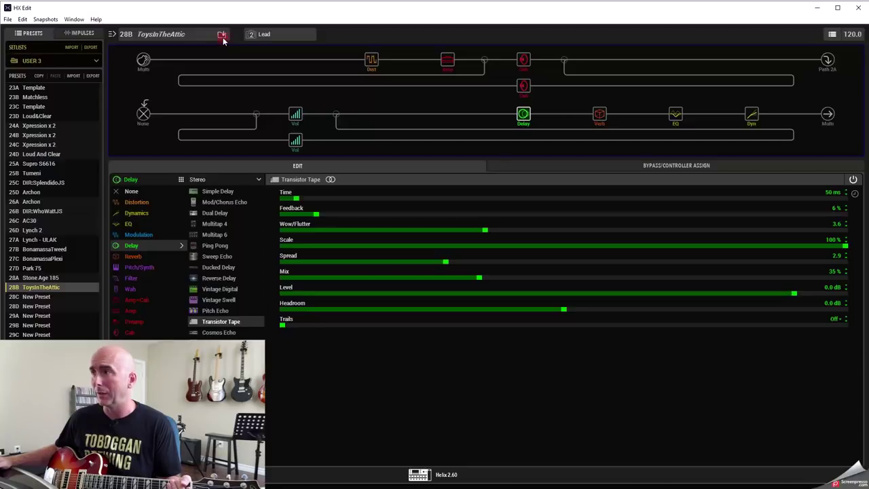
pyautogui.click(260, 34)
# Select Rhythm from the snapshot list and save the preset again
pyautogui.click(267, 42)
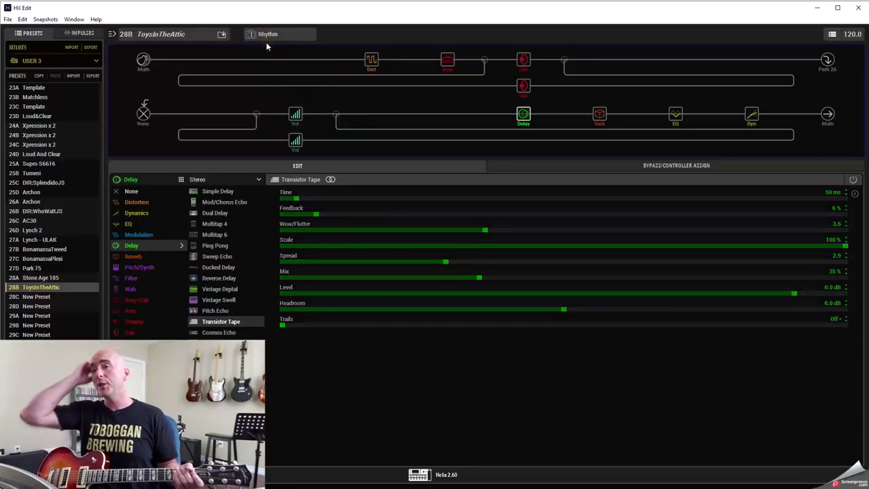
pyautogui.click(223, 35)
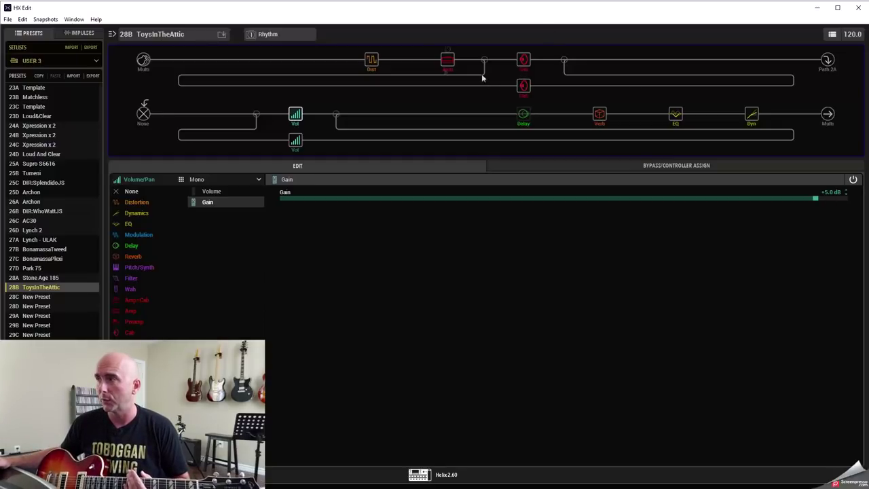
# Select the US Double Nrm amp block to show its Drive, Bass, Treble and Master settings
pyautogui.click(447, 59)
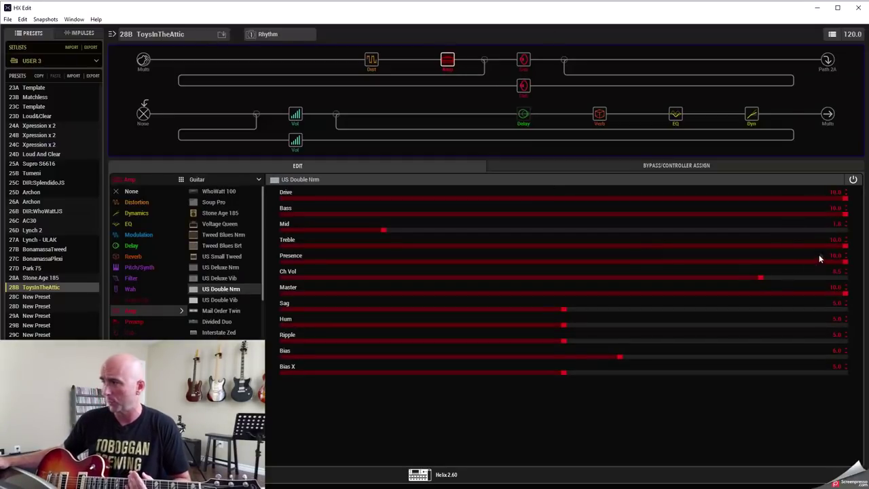